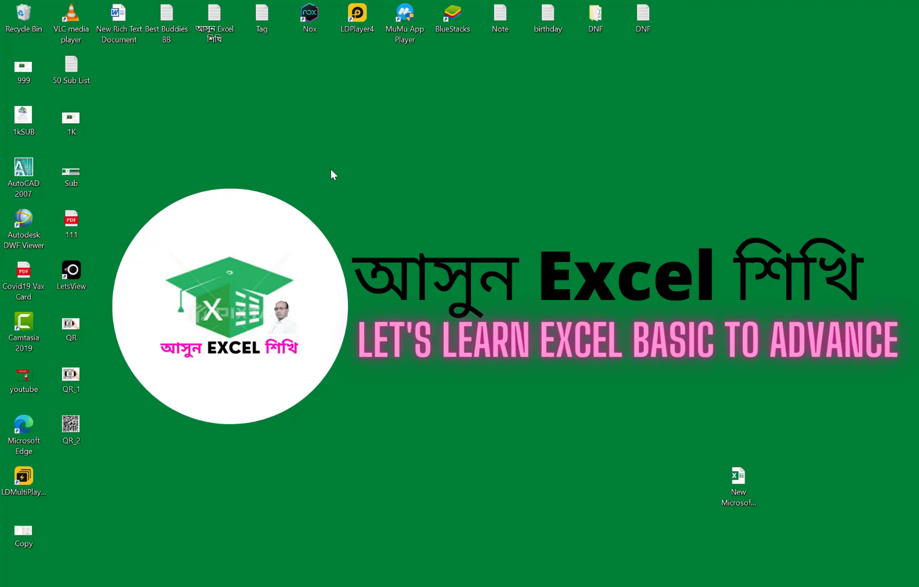
# Refresh the Windows desktop from its right-click menu
pyautogui.rightClick(330, 169)
pyautogui.click(354, 205)
# Open the New Microsoft Excel Worksheet file and select cells B3, C3, E9, then B3 on Sheet9
pyautogui.doubleClick(745, 474)
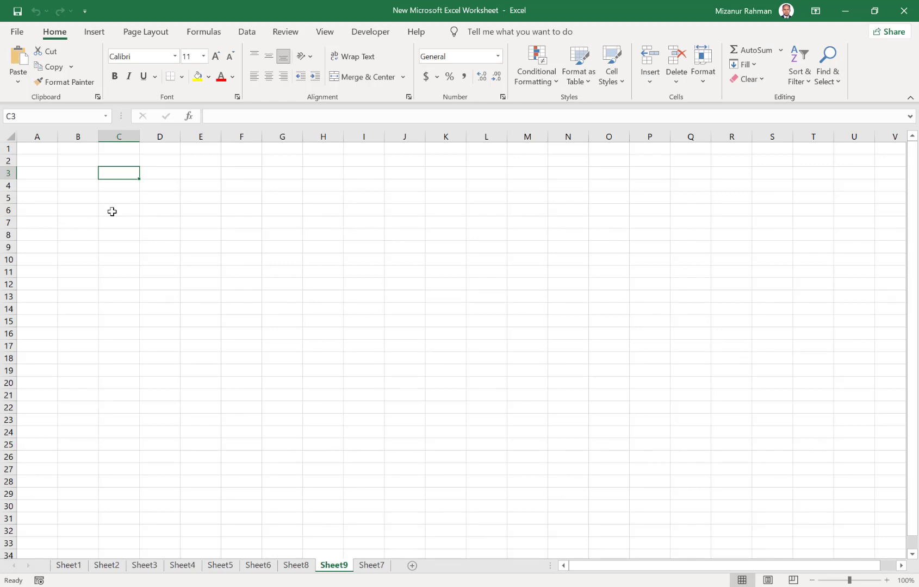
pyautogui.click(77, 171)
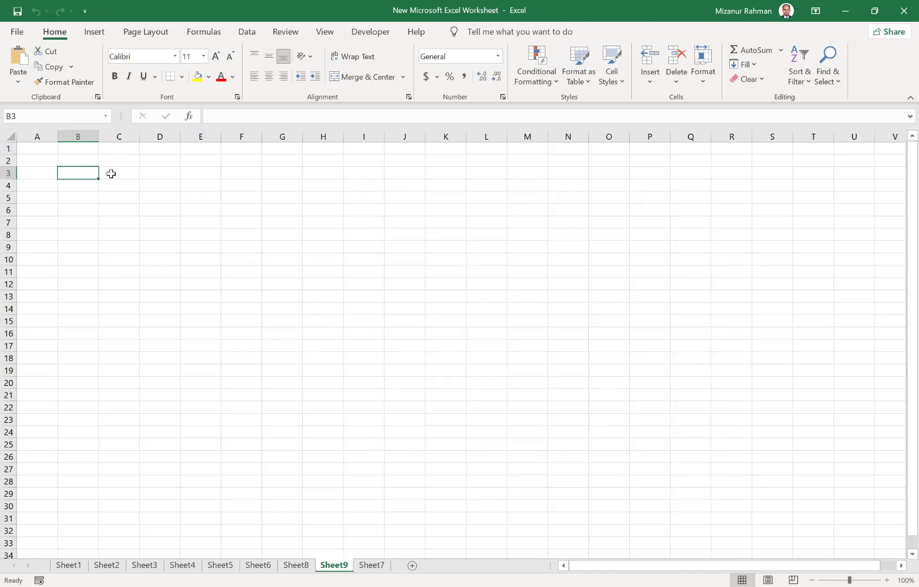
pyautogui.click(104, 172)
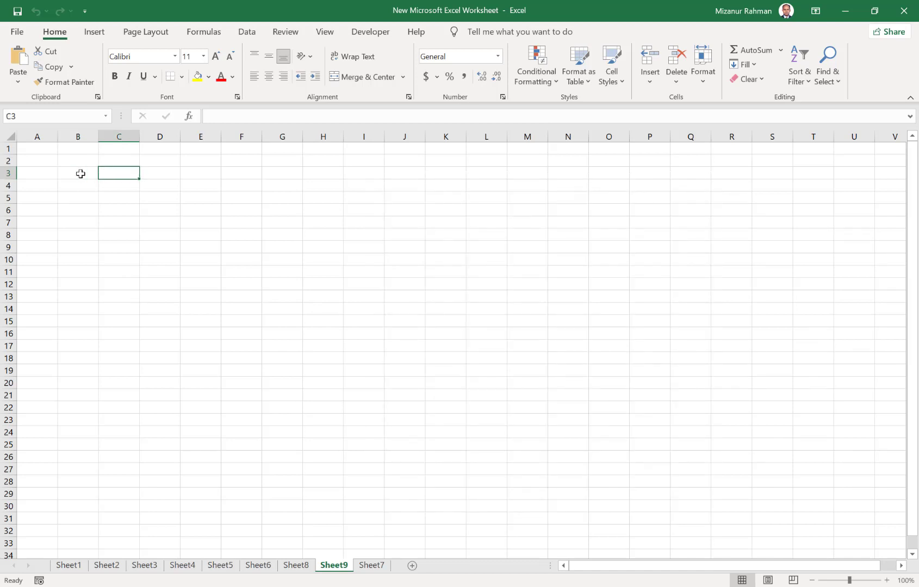
pyautogui.click(80, 173)
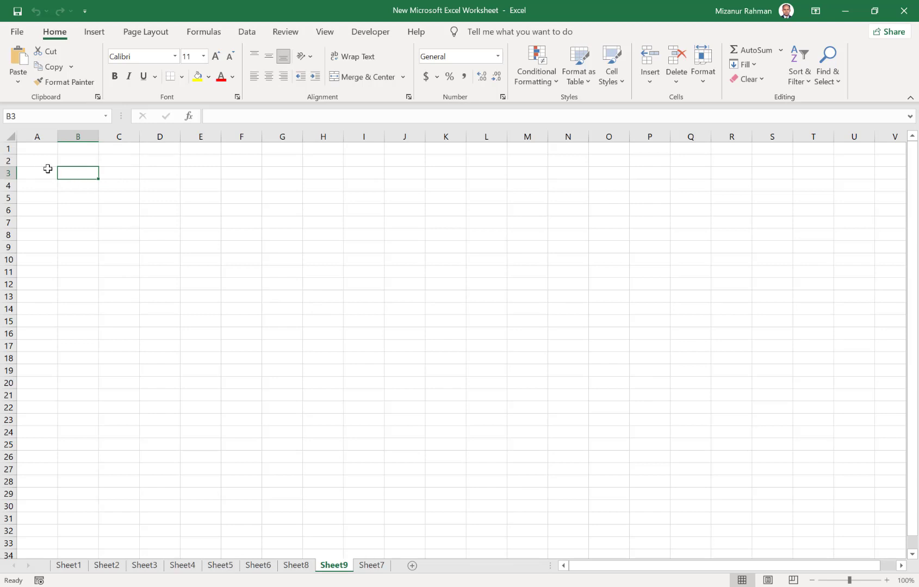
pyautogui.click(287, 195)
pyautogui.click(200, 249)
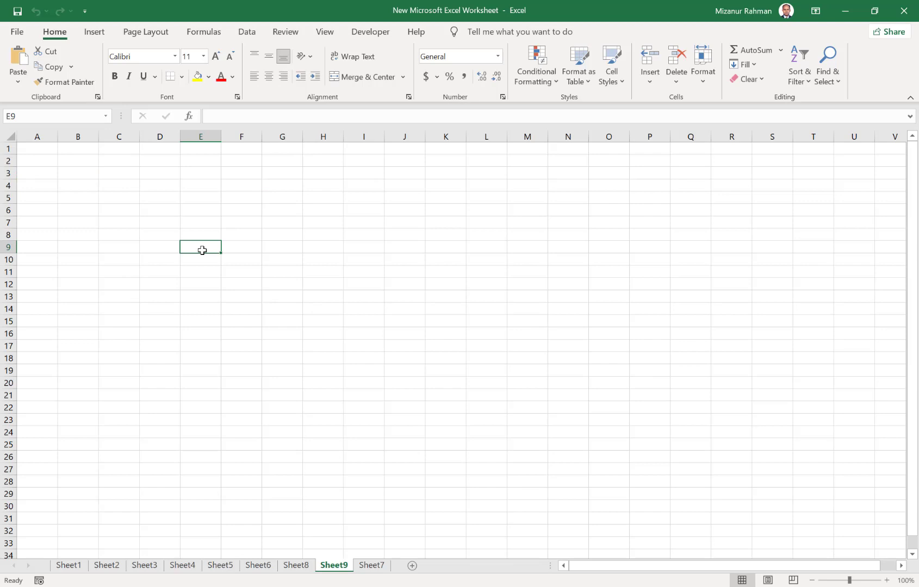
pyautogui.click(86, 174)
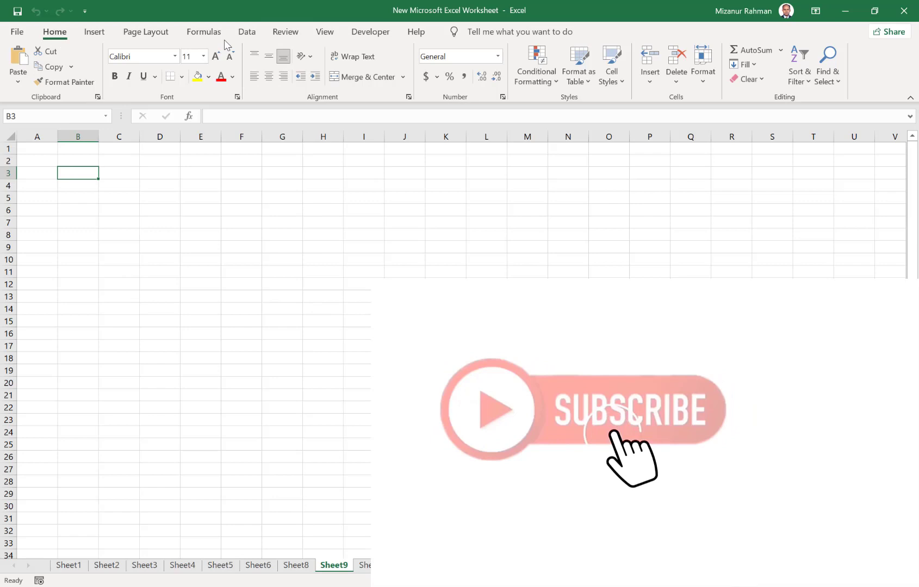
pyautogui.click(99, 34)
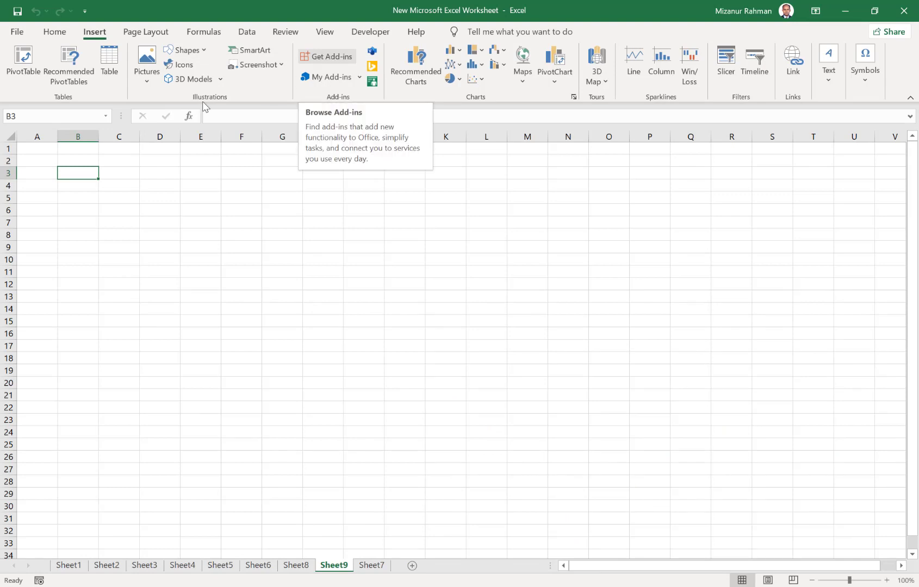
pyautogui.click(18, 33)
pyautogui.click(55, 566)
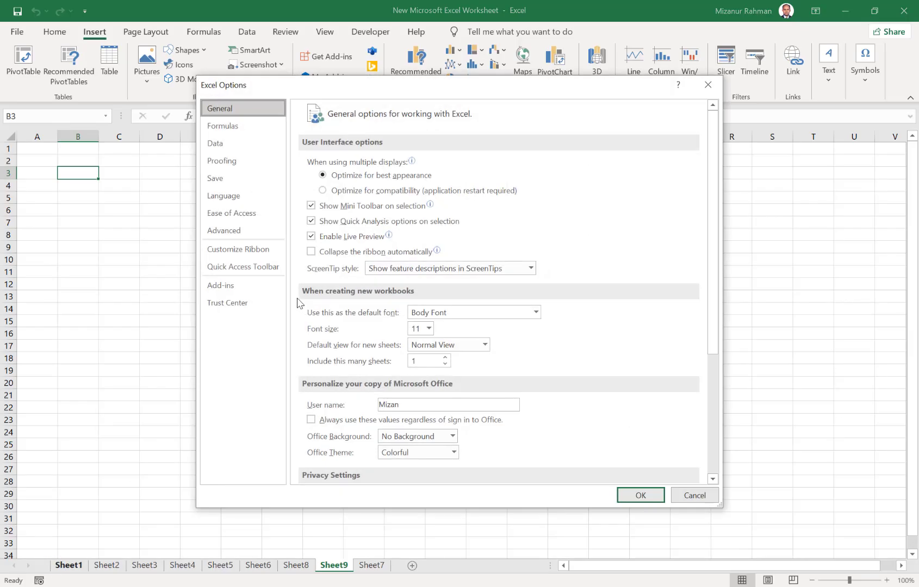
pyautogui.click(252, 290)
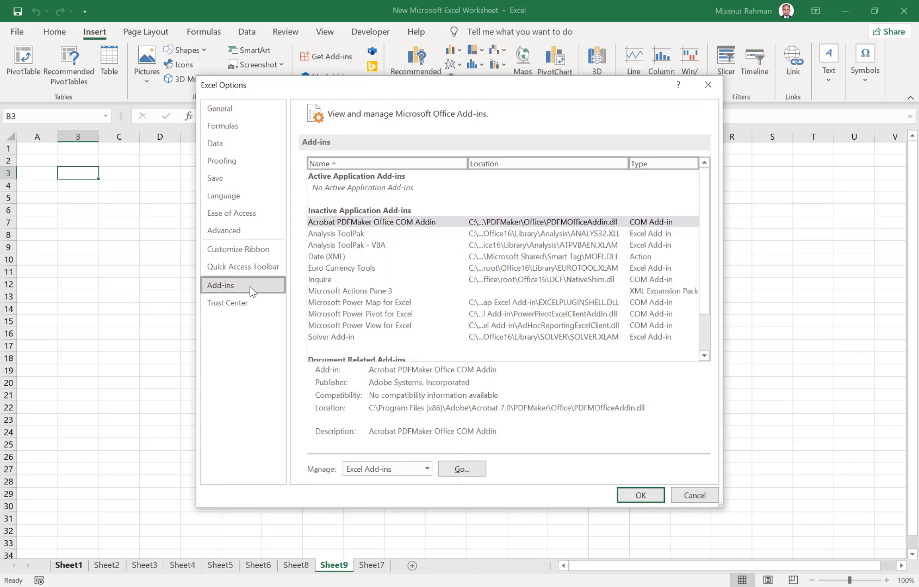
pyautogui.click(427, 469)
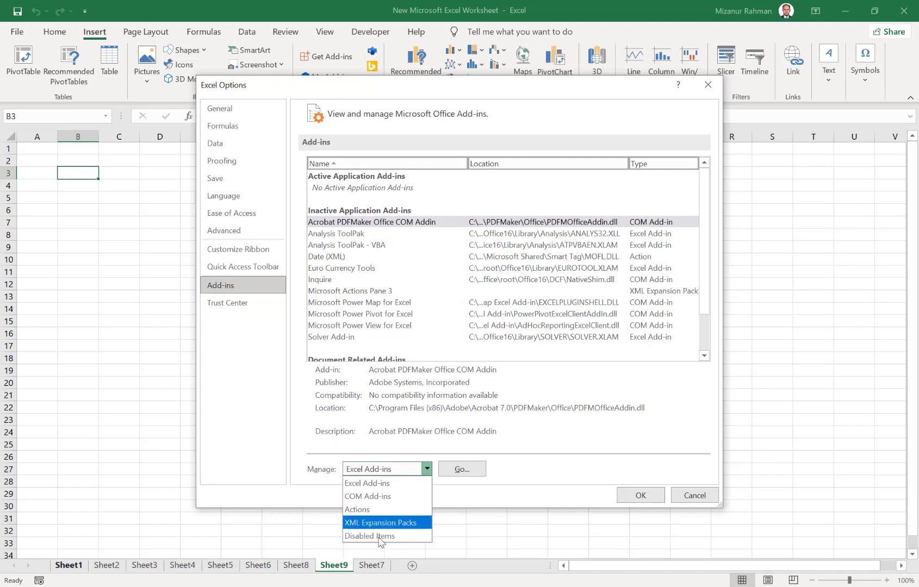
pyautogui.click(380, 497)
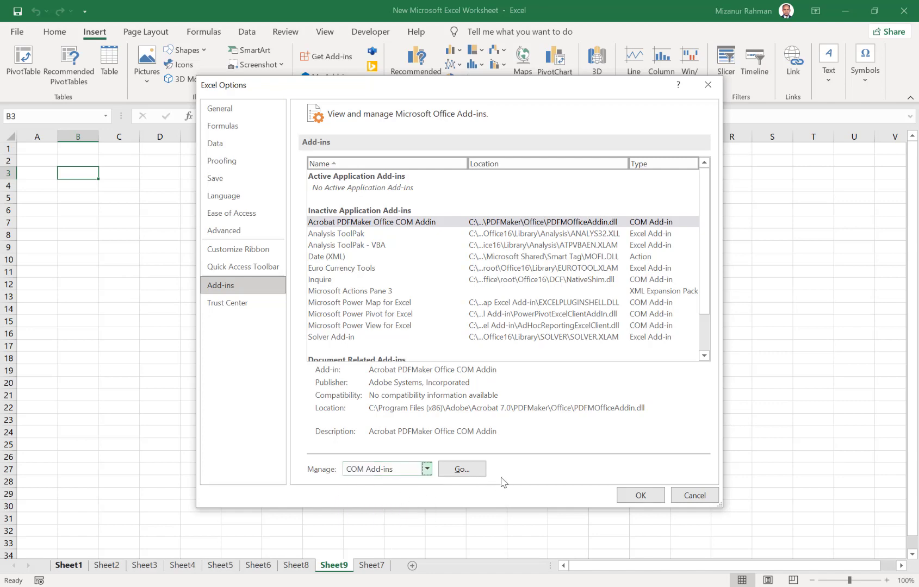
pyautogui.click(695, 495)
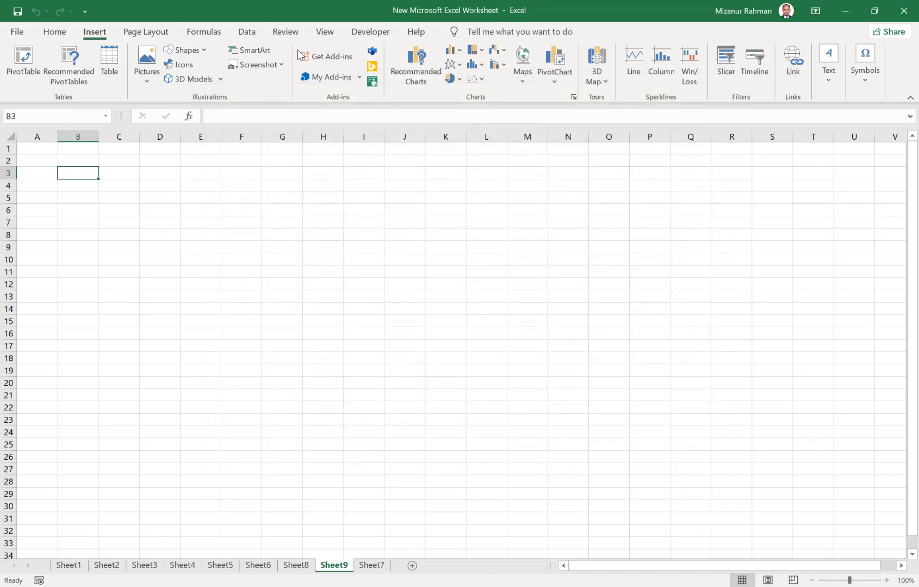
pyautogui.click(328, 57)
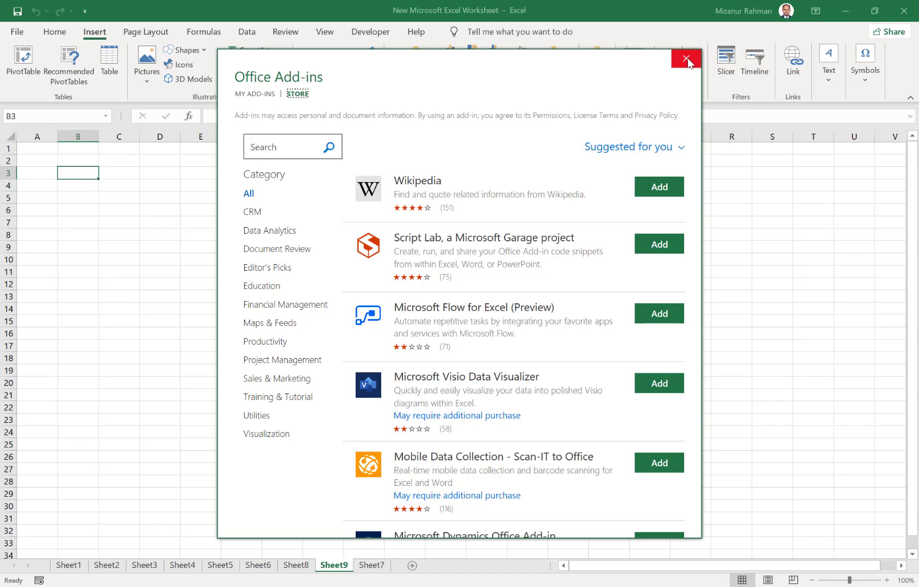
pyautogui.click(687, 61)
pyautogui.click(199, 171)
pyautogui.click(146, 173)
pyautogui.click(101, 172)
pyautogui.click(88, 172)
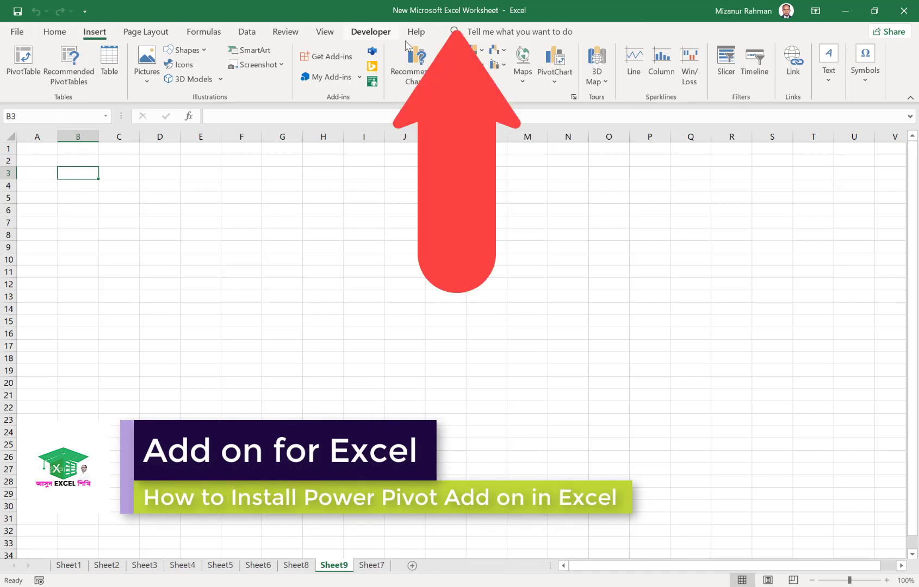
# In Excel Options, go to Add-ins and set Manage to COM Add-ins
pyautogui.click(20, 34)
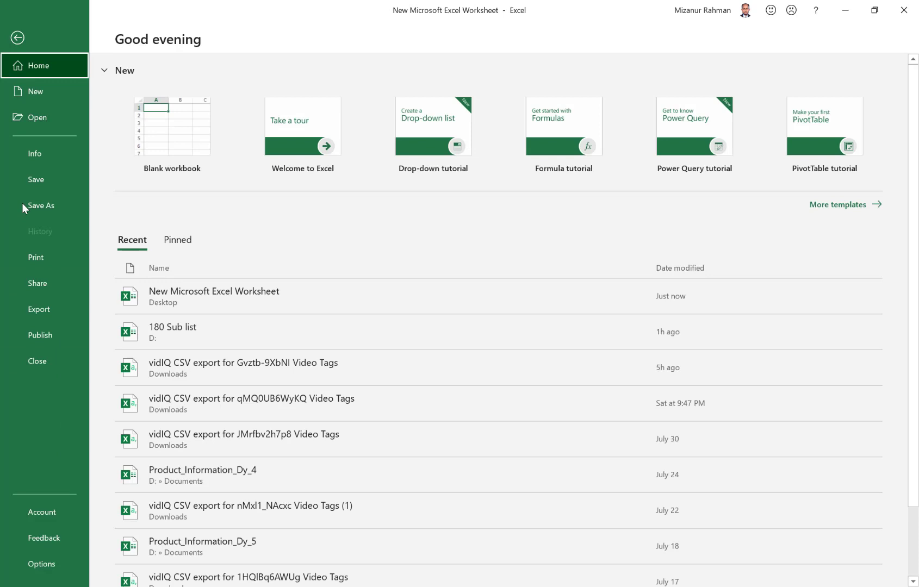
pyautogui.click(38, 566)
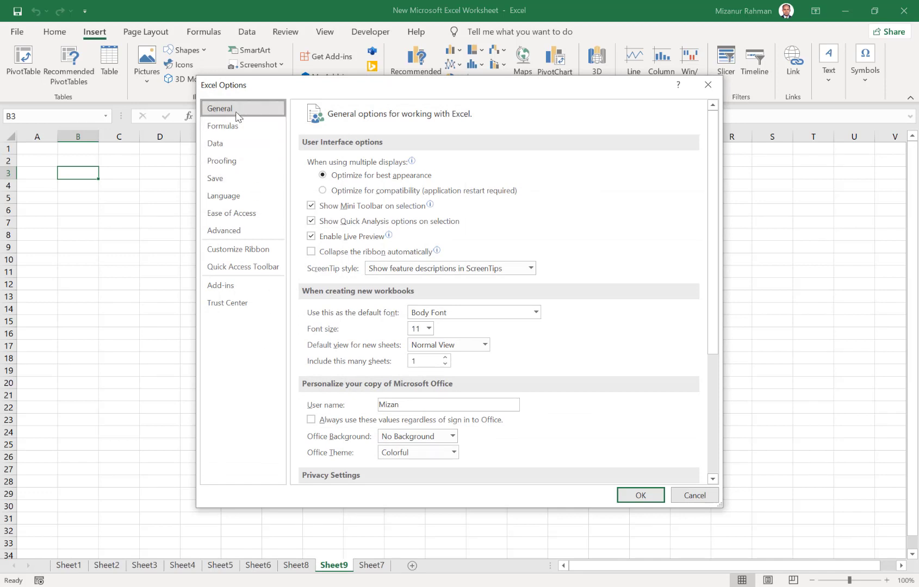
pyautogui.click(230, 292)
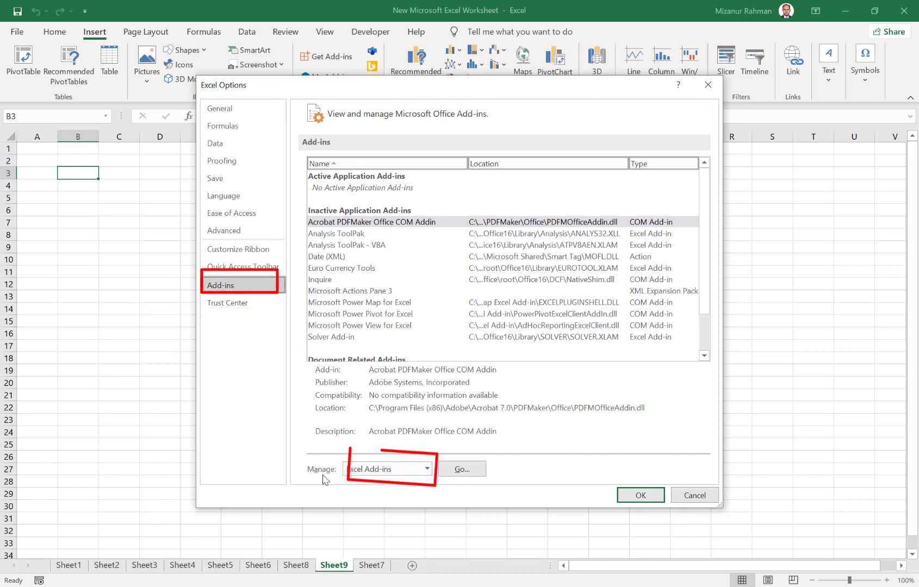
pyautogui.click(424, 471)
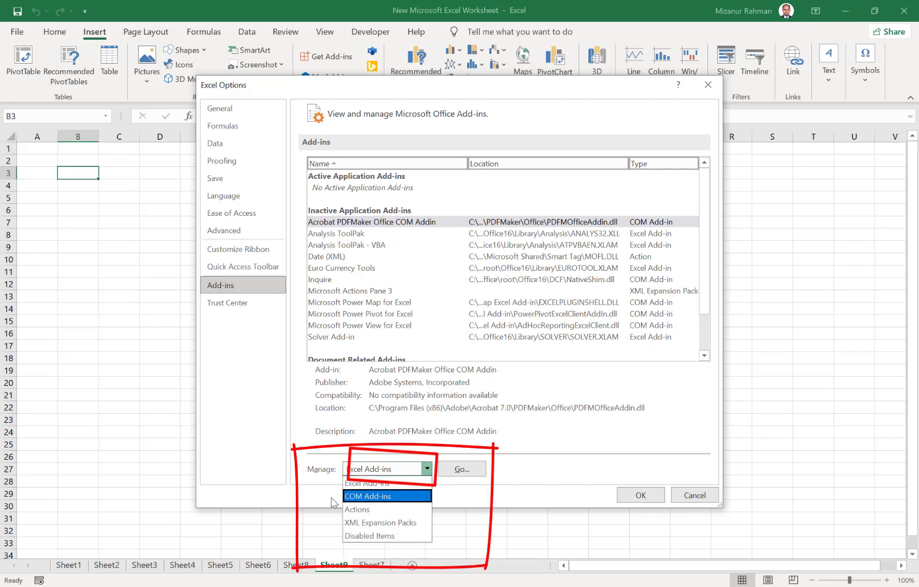
pyautogui.click(395, 497)
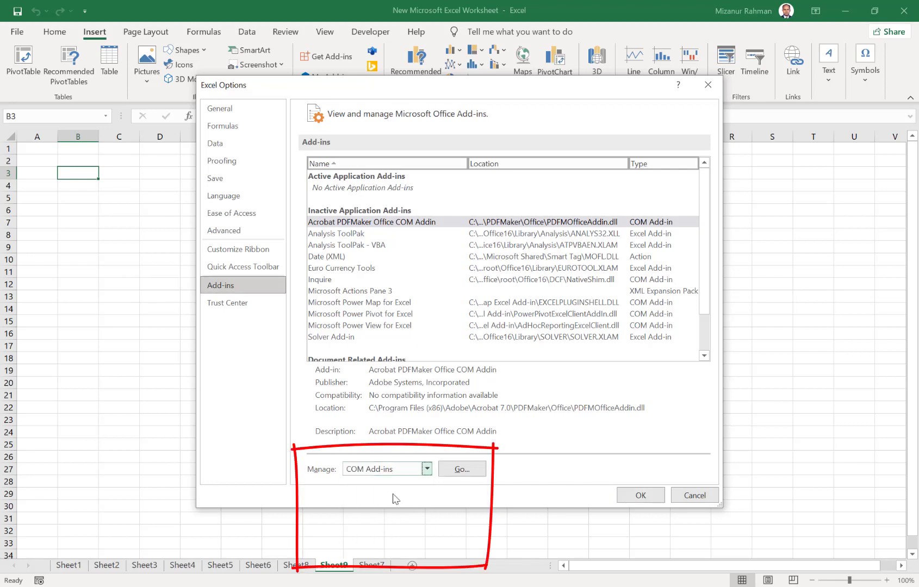
# Tick Microsoft Power Pivot for Excel in the COM Add-ins dialog and confirm with OK
pyautogui.click(464, 471)
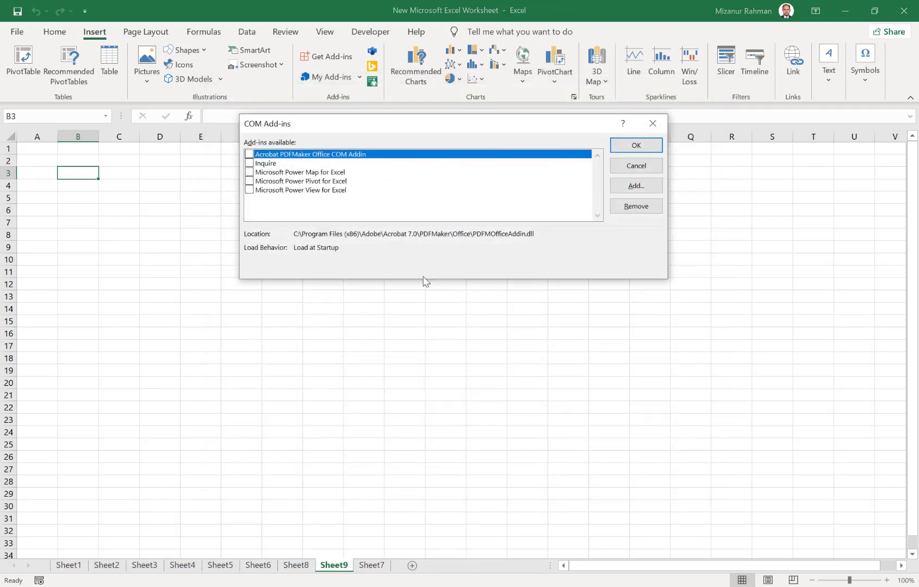
pyautogui.moveTo(375, 125); pyautogui.dragTo(365, 161)
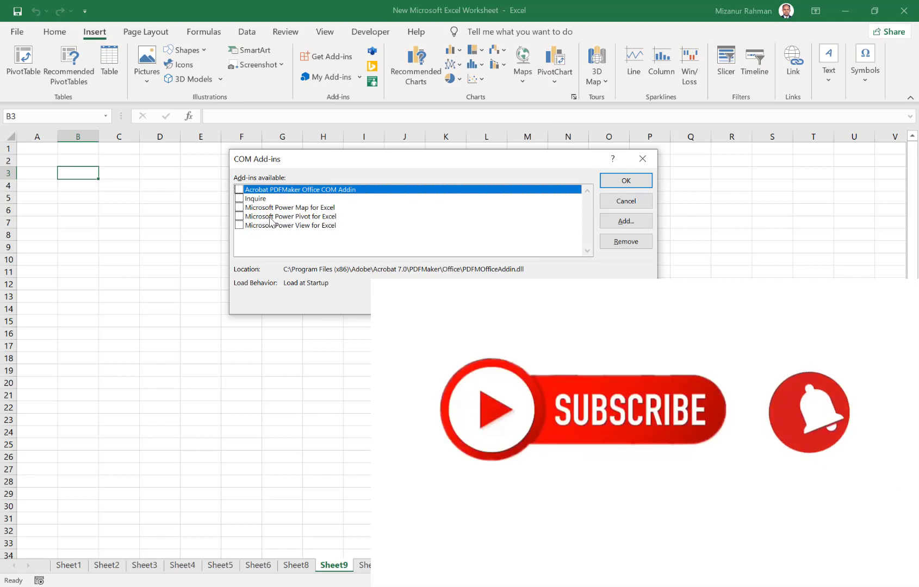
pyautogui.click(239, 217)
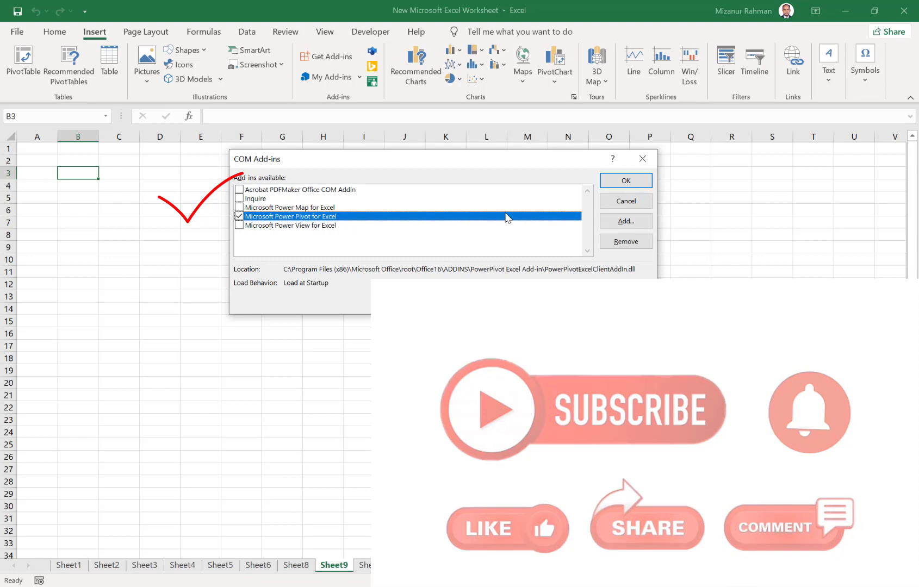
pyautogui.click(627, 181)
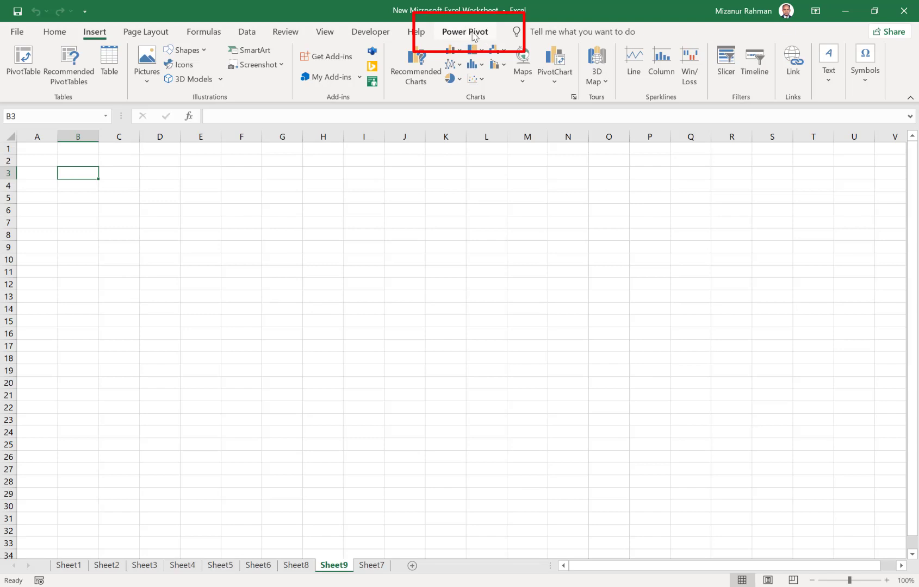
# Switch to the new Power Pivot ribbon tab and select cell E5
pyautogui.click(473, 34)
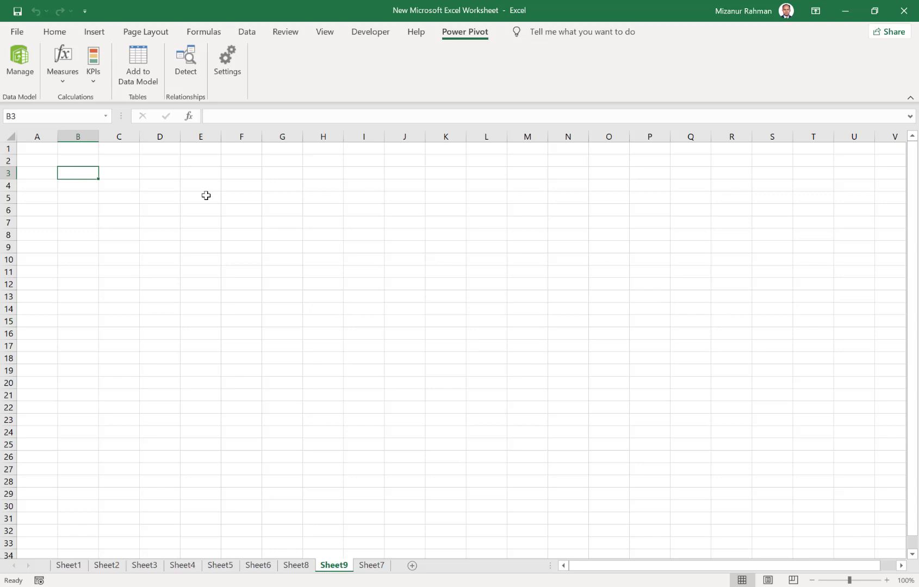
pyautogui.click(206, 196)
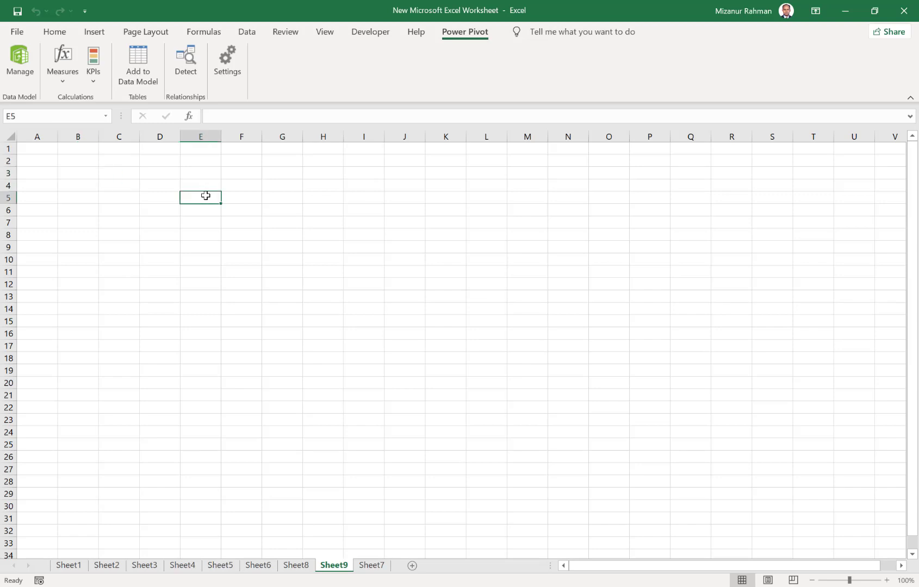